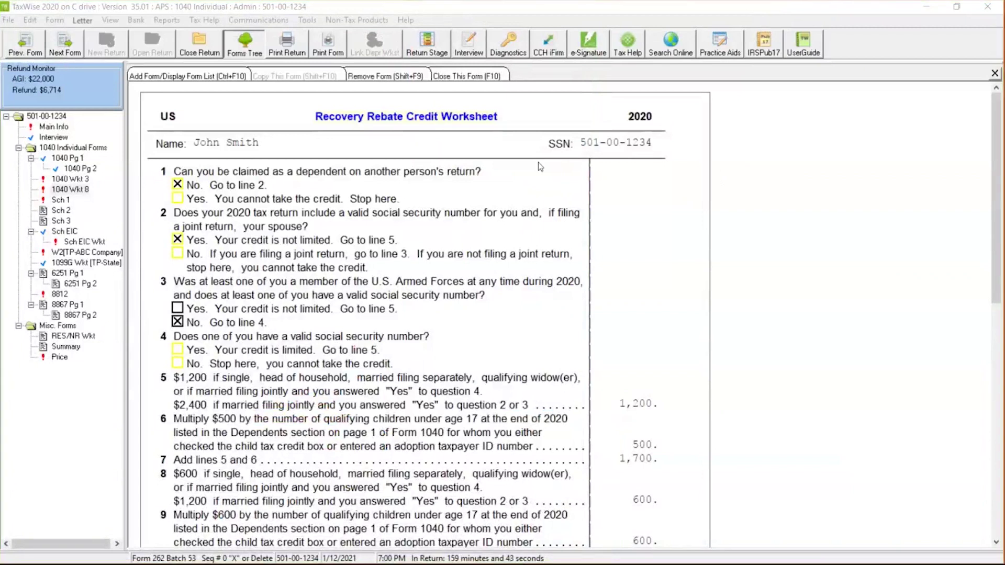
Open the Recovery Rebate Credit Worksheet and scroll down to line 16
click(77, 192)
click(378, 124)
click(178, 350)
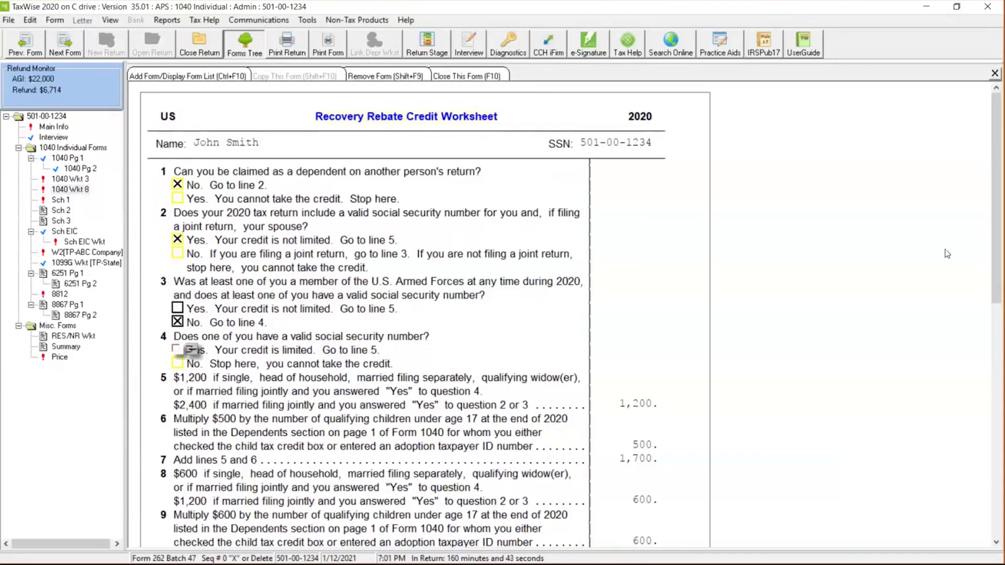
drag(995, 228, 988, 257)
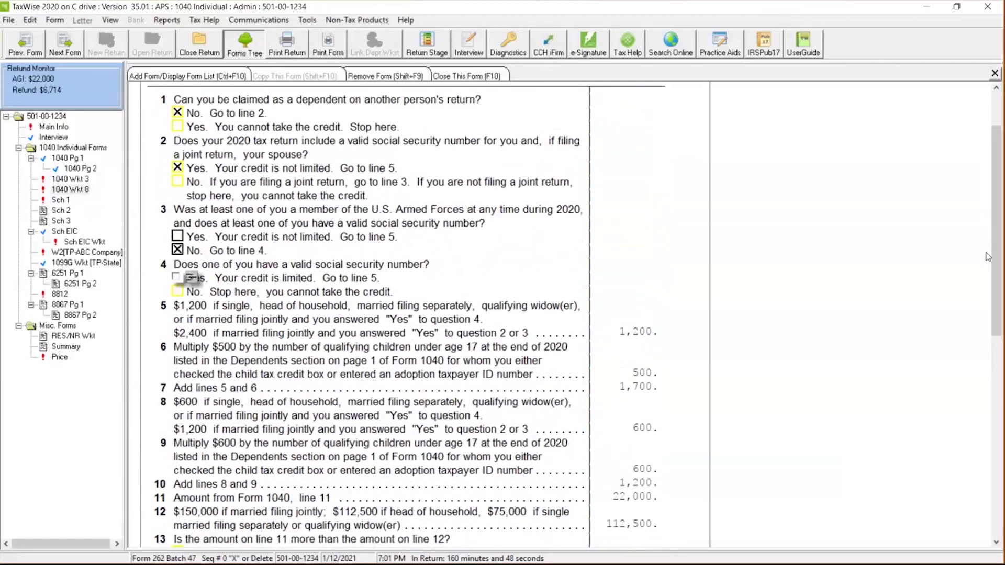
click(649, 340)
click(649, 340)
drag(998, 291, 991, 347)
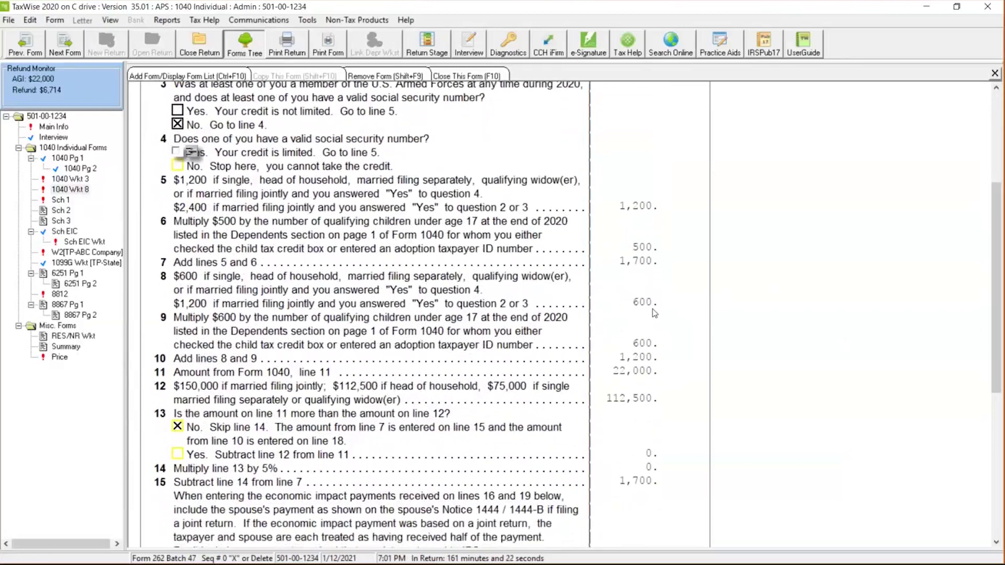
click(646, 303)
drag(997, 276, 998, 407)
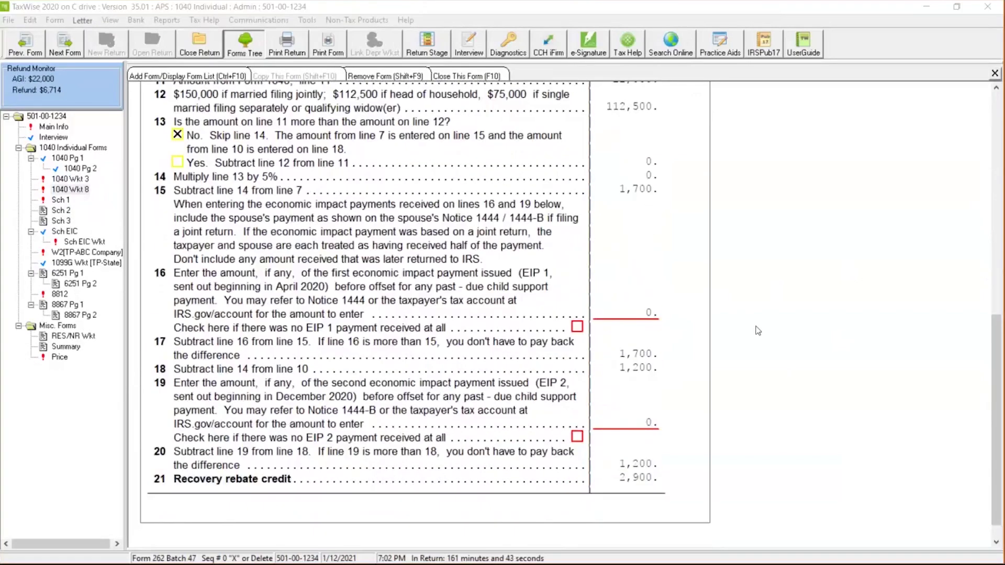
Enter 1,700 as the line 16 first economic impact payment amount
click(642, 313)
text(0)
click(642, 312)
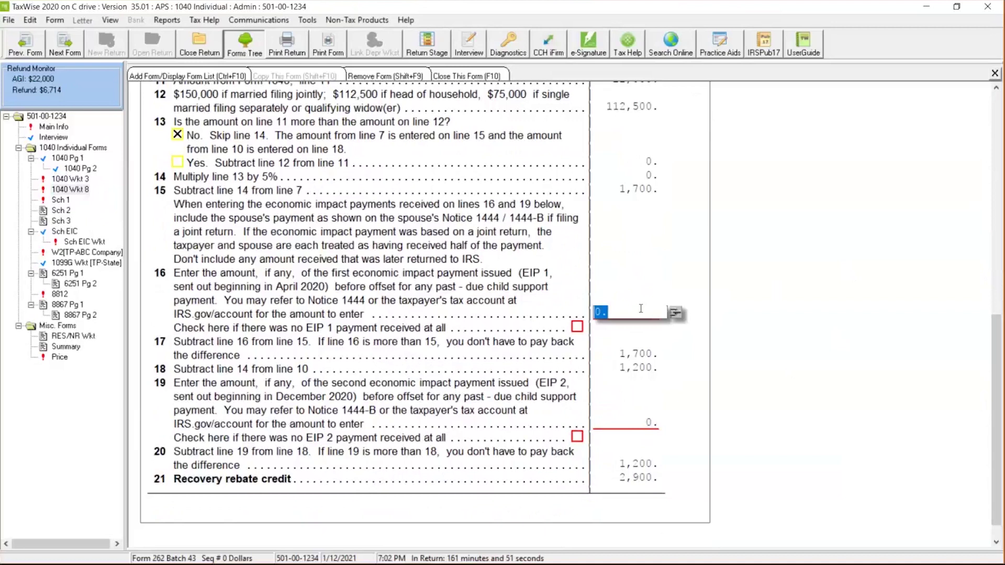
text(1,700)
key(Return)
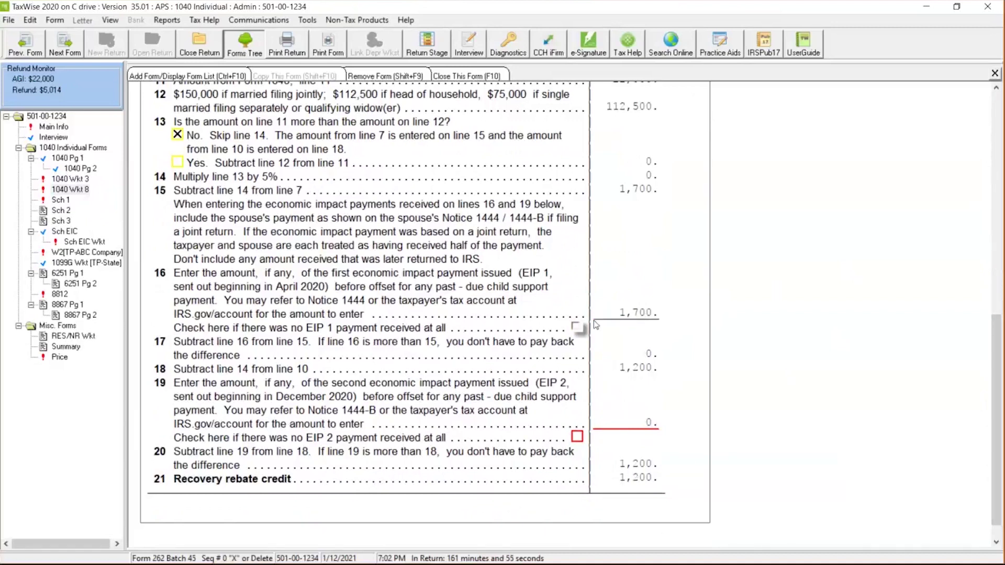
Clear line 16 and check 'no EIP 1 payment received', keeping the credit at 2,900
click(577, 329)
key(Up)
click(577, 329)
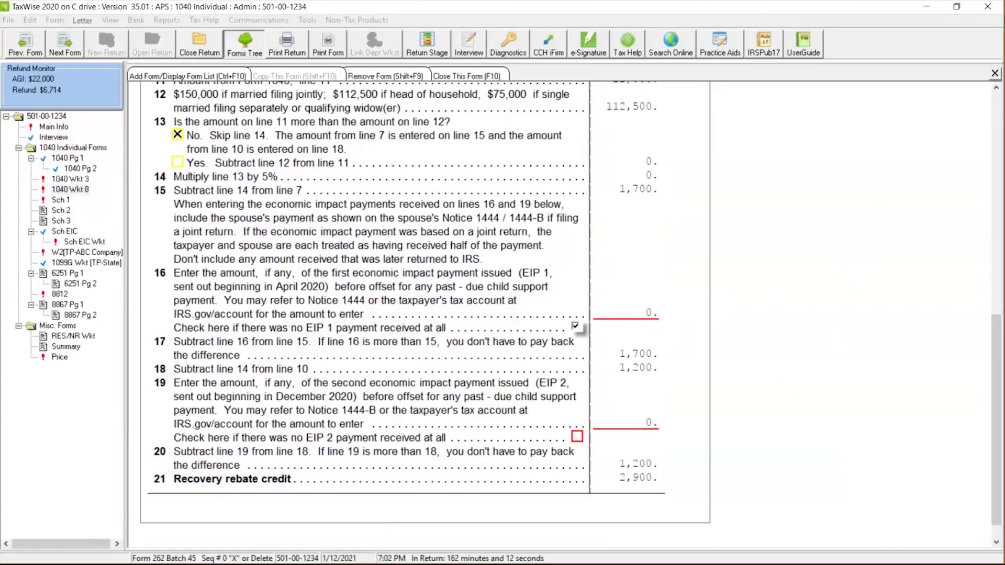
key(alt+Tab)
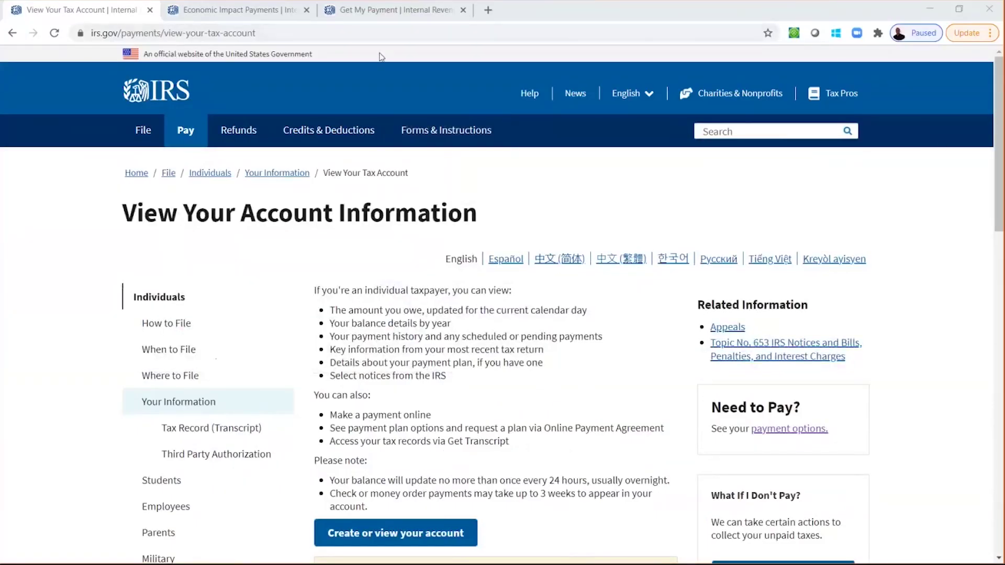
Launch the Get My Payment tool from Economic Impact Payments and accept the authorized-use notice
scroll(663, 283, down, 5)
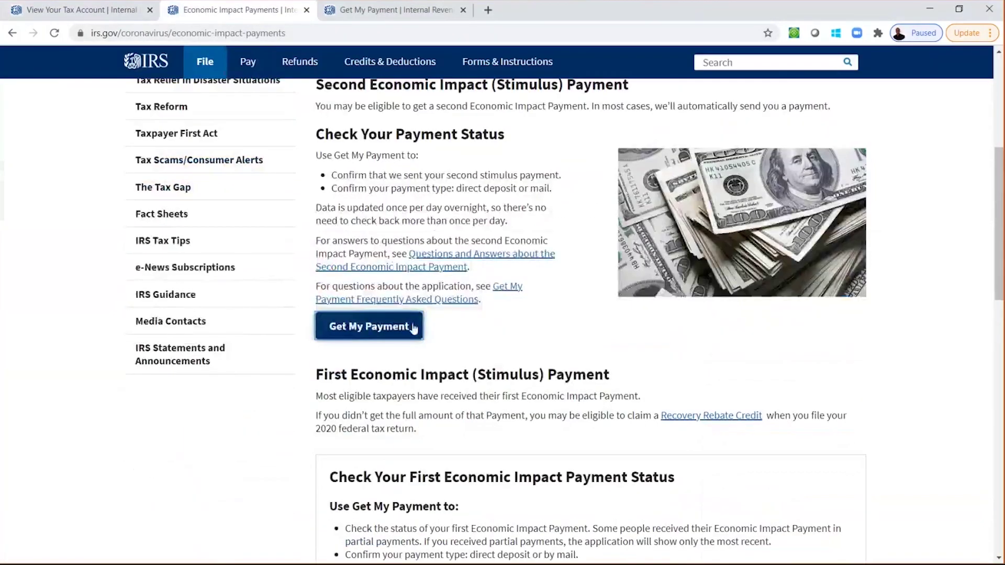
click(412, 326)
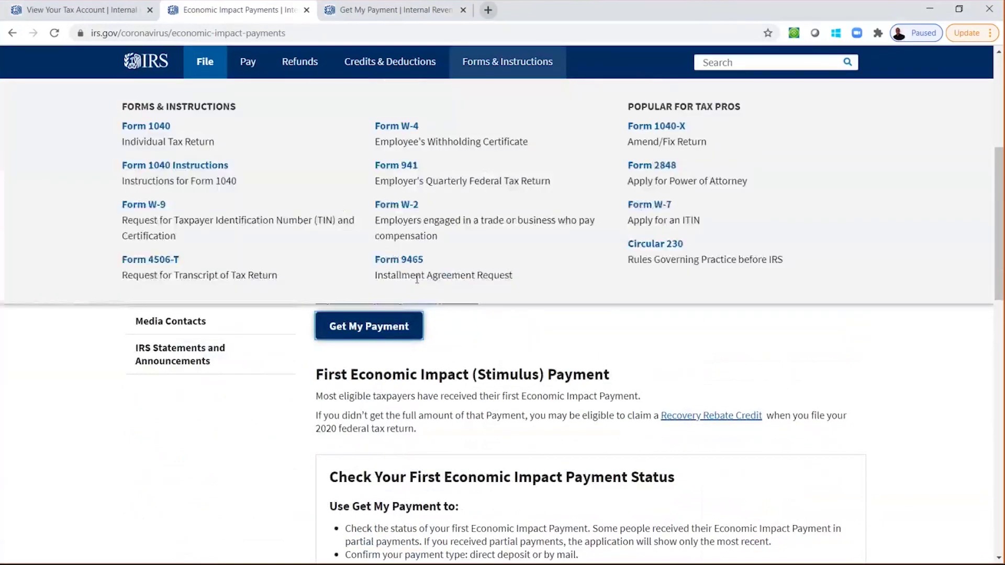
click(336, 329)
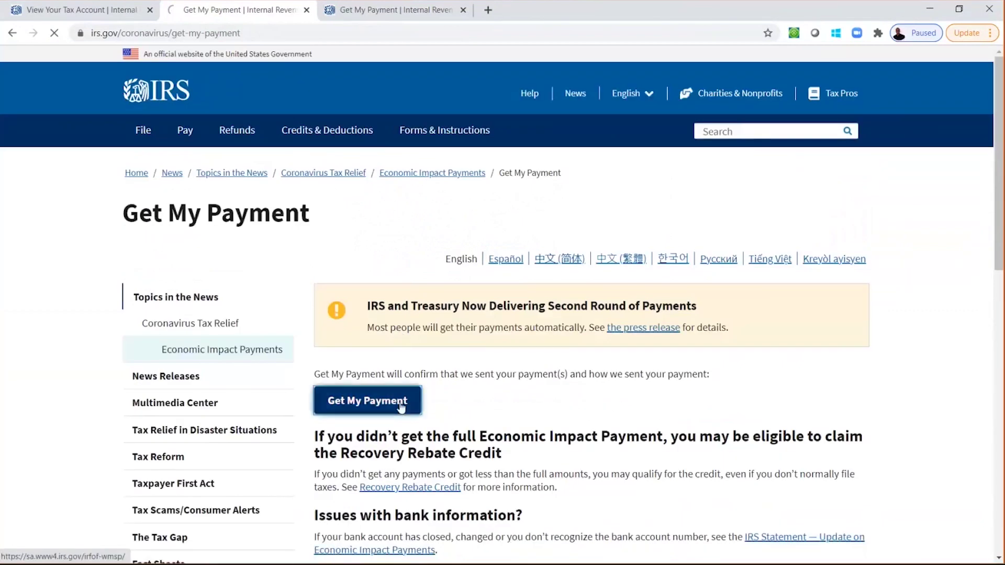
click(394, 400)
click(529, 283)
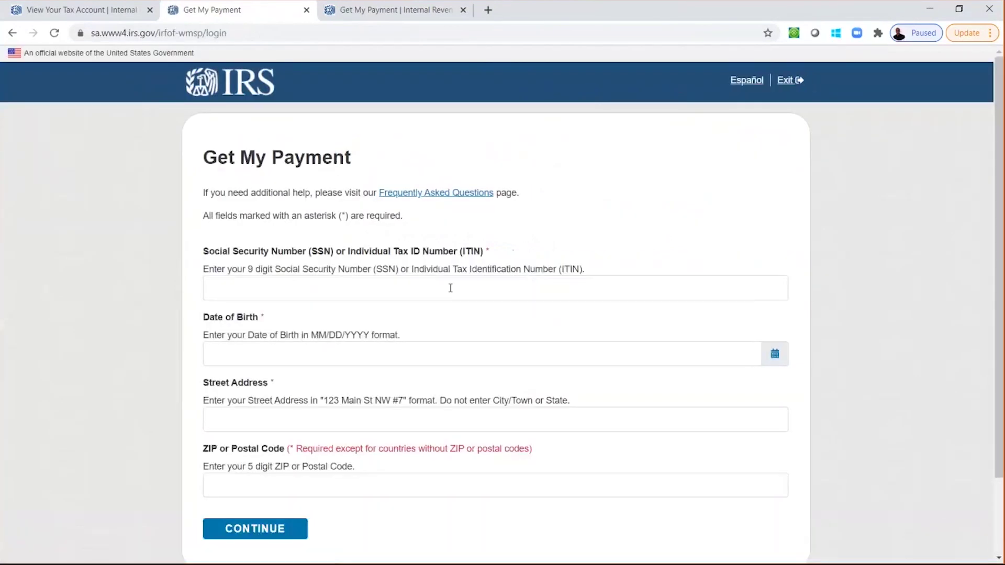
Enter the taxpayer's date of birth and street address to view the payment status
click(439, 348)
click(409, 417)
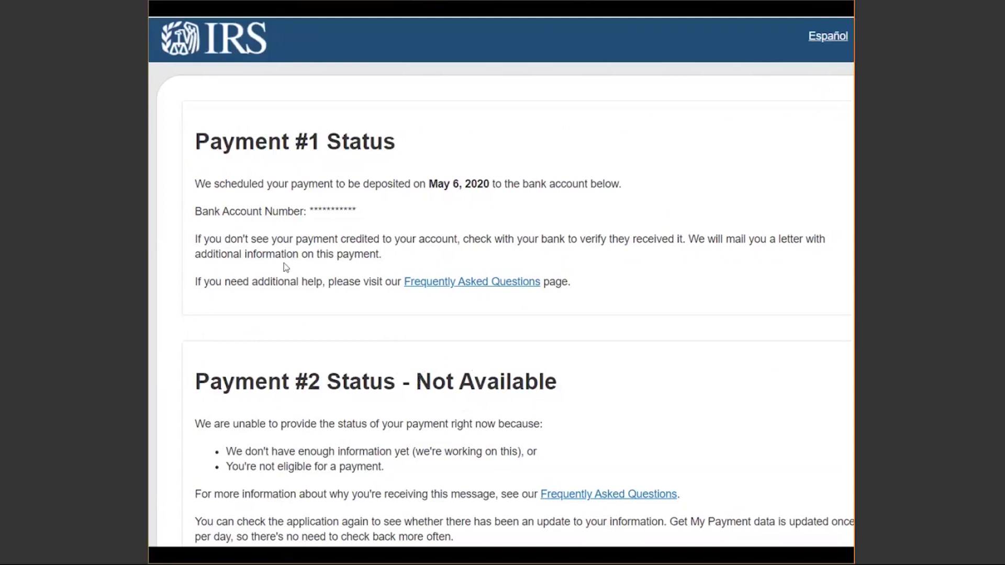
click(439, 401)
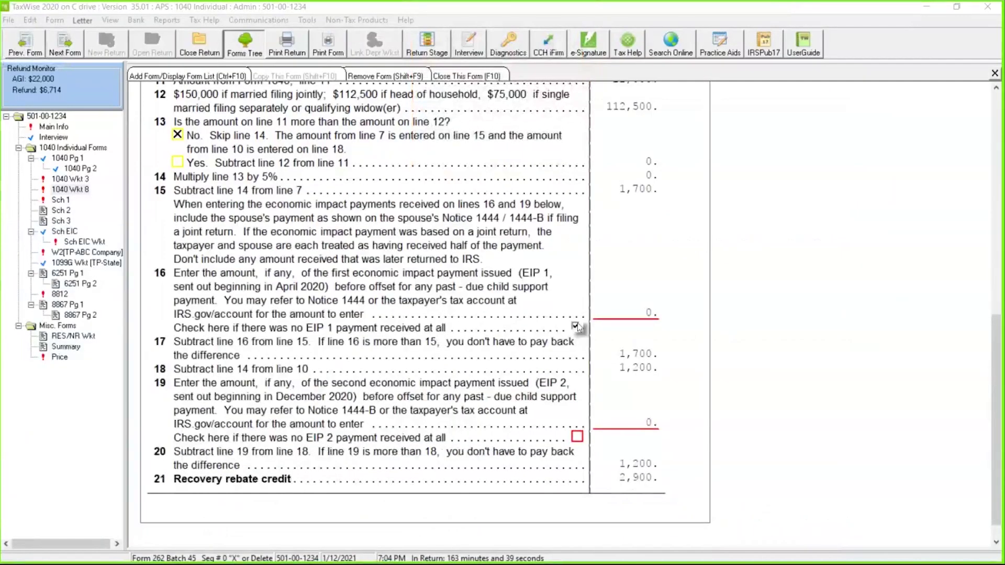
Enter 1,700 on line 16 and check 'no EIP 2 payment received', dropping line 21 to 1,200
click(632, 314)
text(1700)
key(Return)
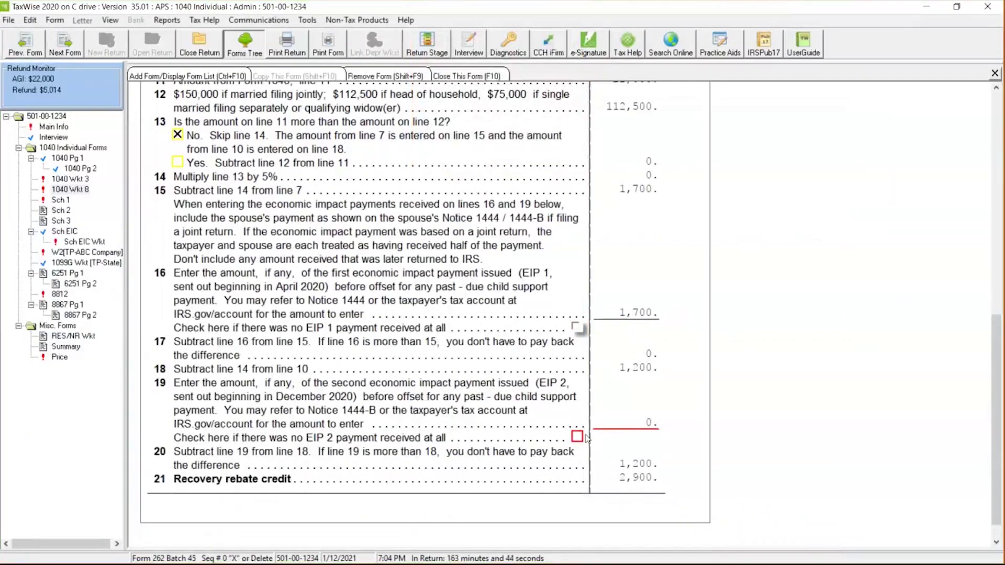
click(577, 437)
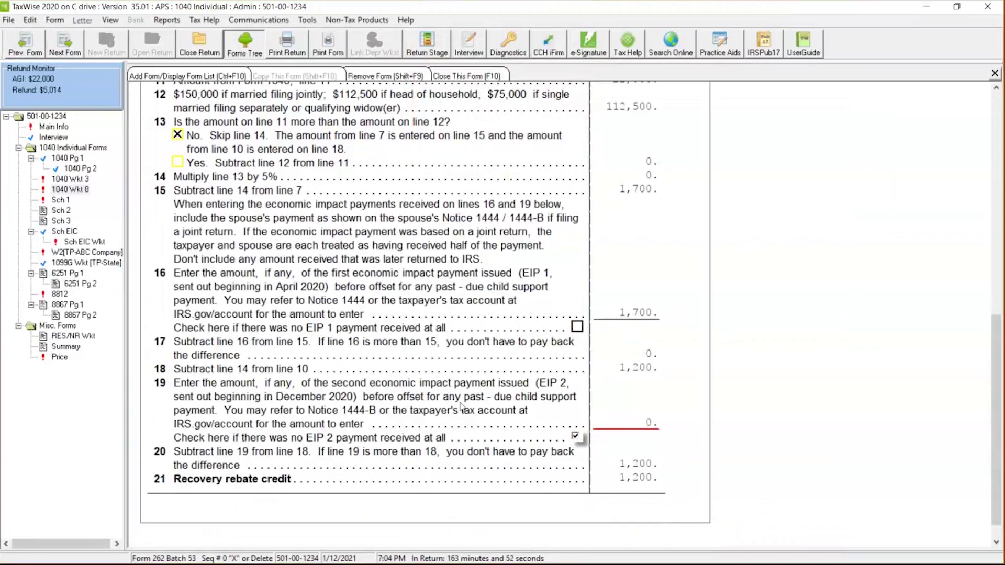
Show Form 1040 page 2 down to line 30's 1,200 recovery rebate credit
click(80, 169)
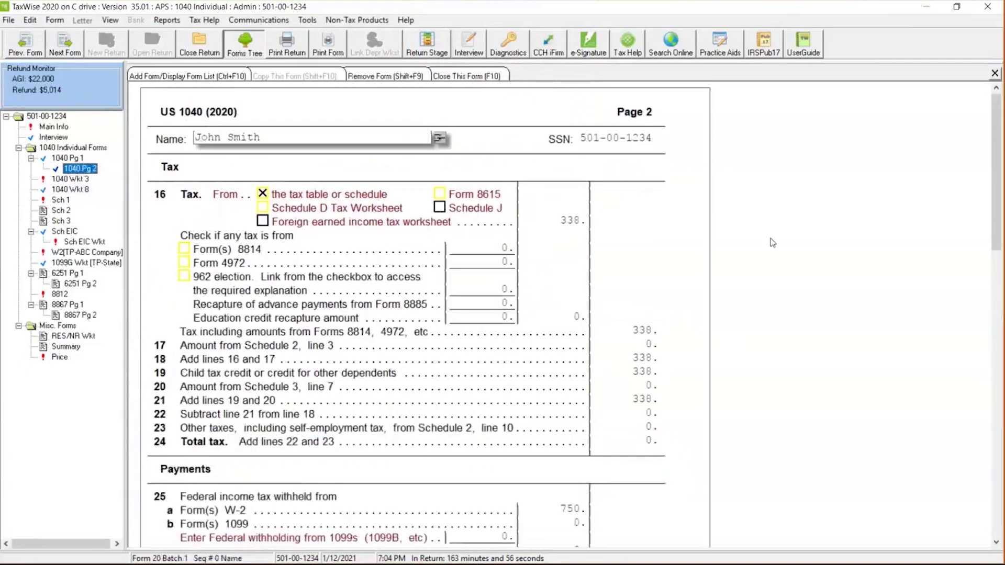
drag(997, 193, 998, 312)
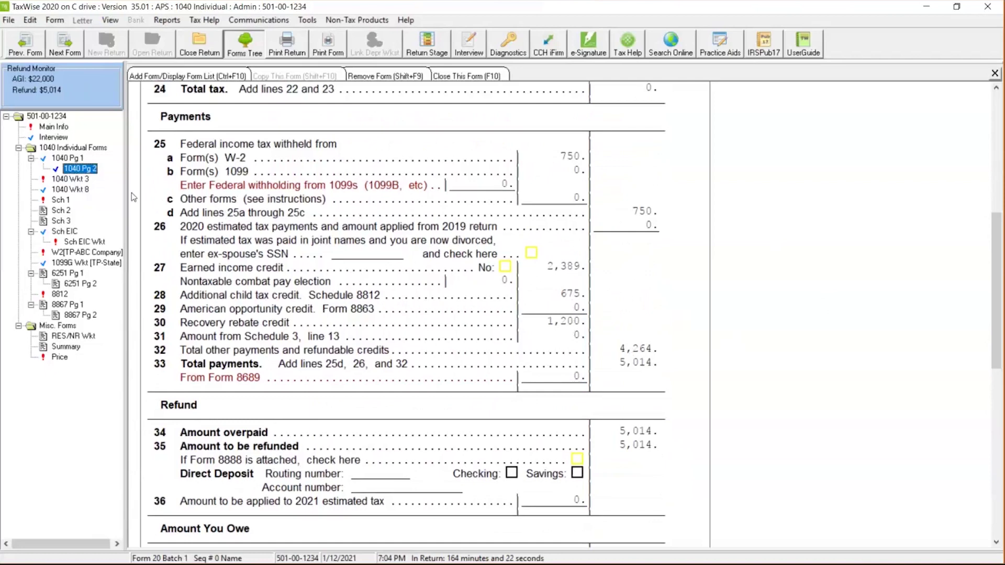
Look over the ABC Company W-2 and 1099-G worksheet, then bring up the Sch EIC Worksheet
click(87, 252)
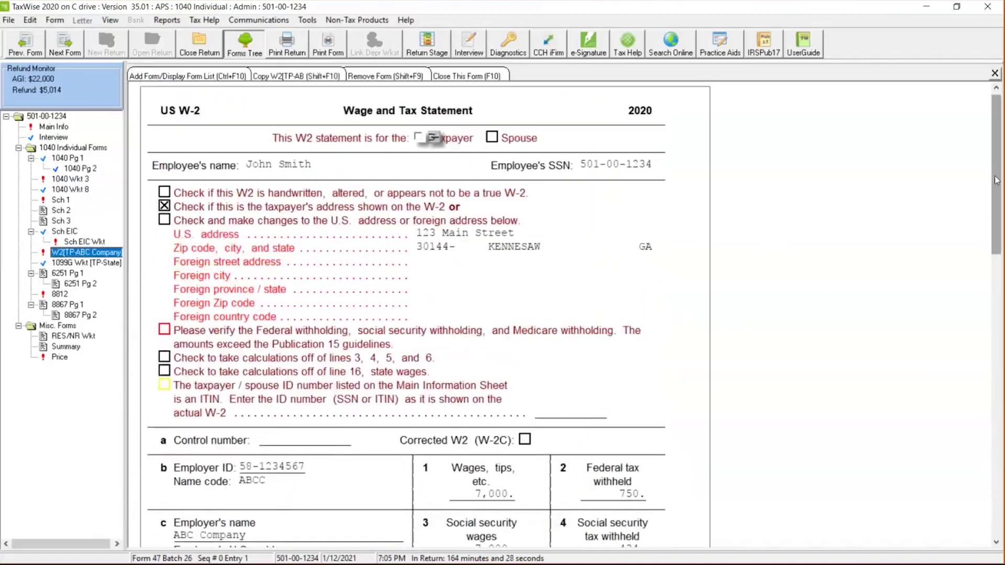
drag(998, 181, 998, 195)
scroll(726, 218, down, 3)
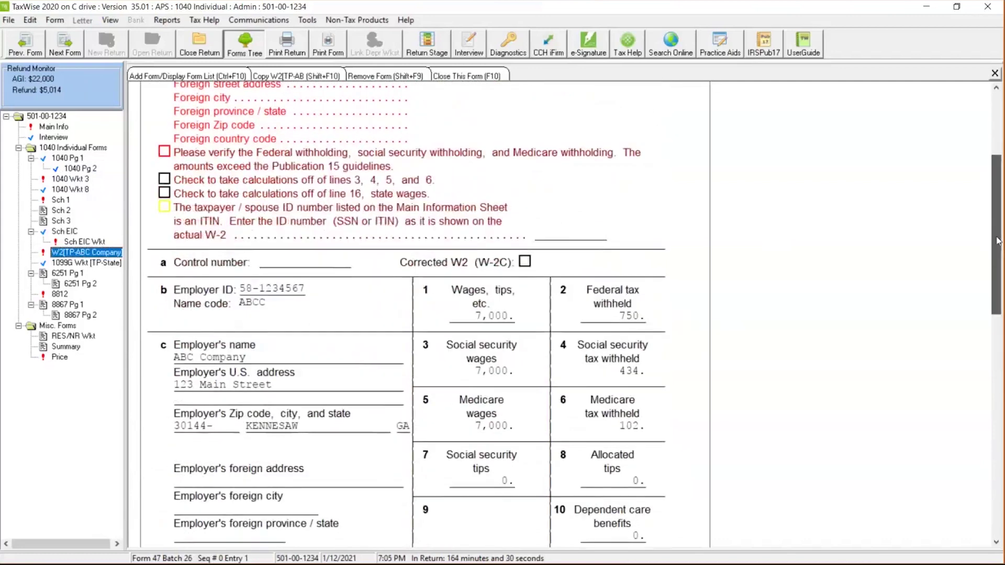
click(504, 315)
click(106, 266)
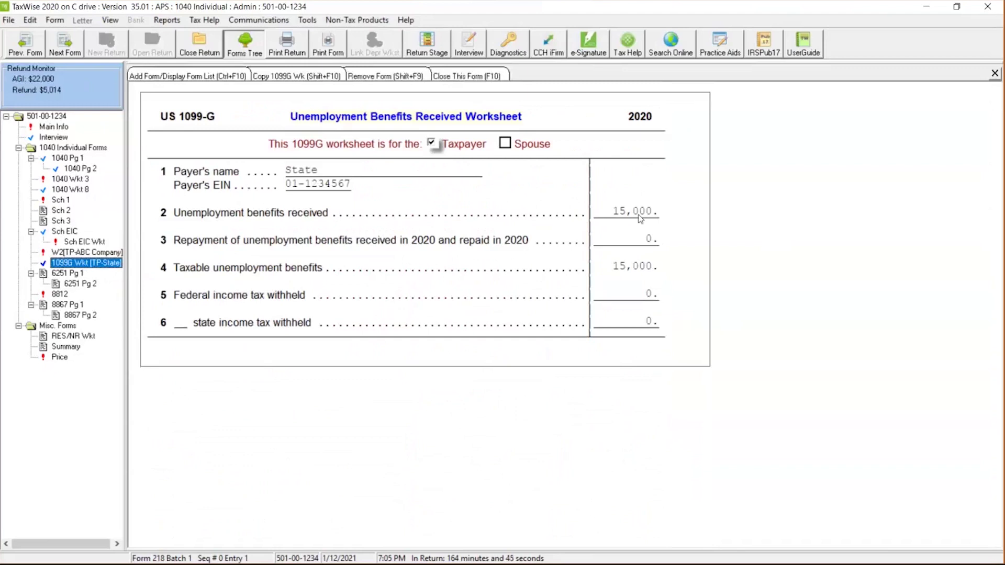
click(89, 244)
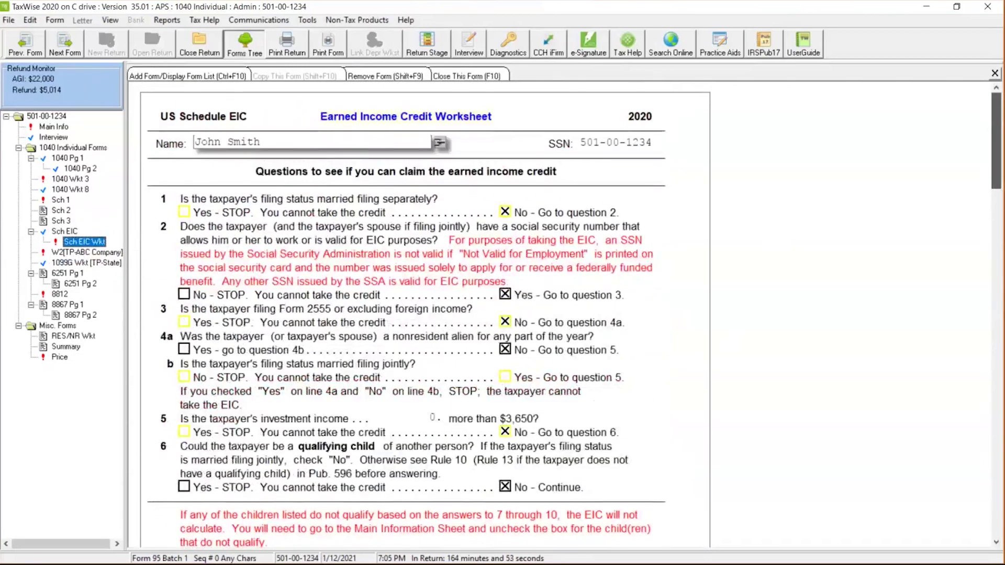
drag(997, 137, 995, 453)
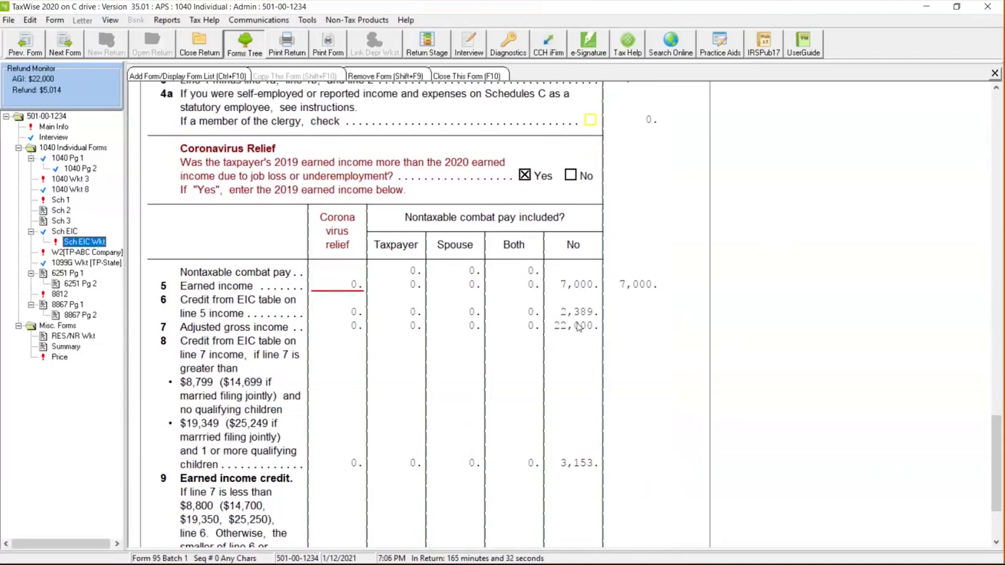
Set line 5 Corona virus relief 2019 earned income to 25,000, raising the EIC to 2,674
click(335, 288)
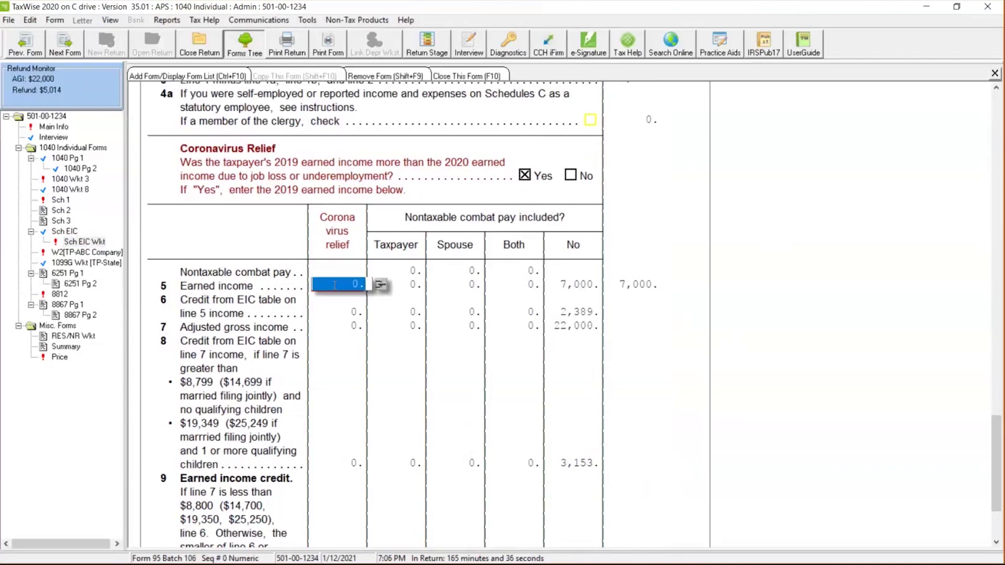
key(Return)
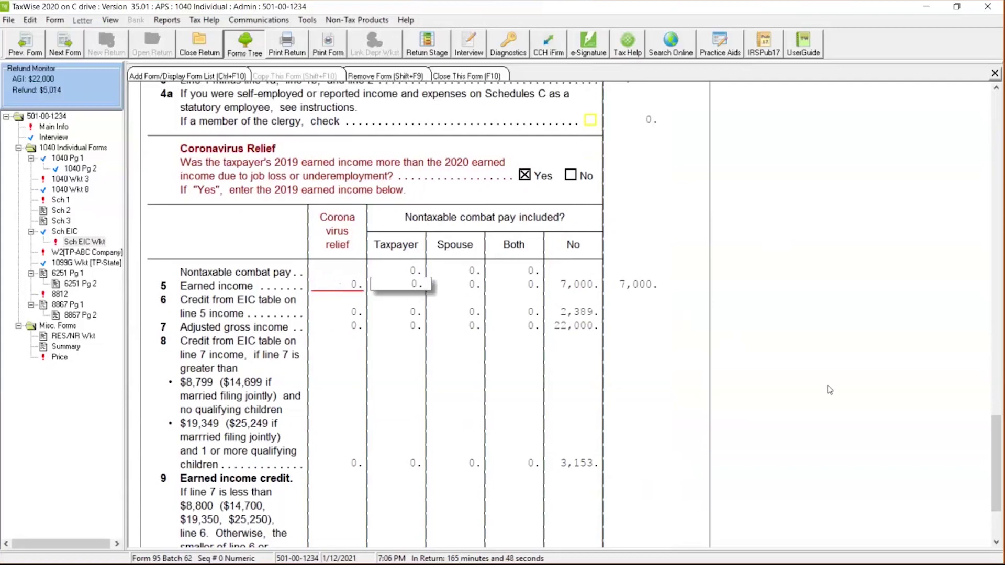
scroll(863, 403, down, 2)
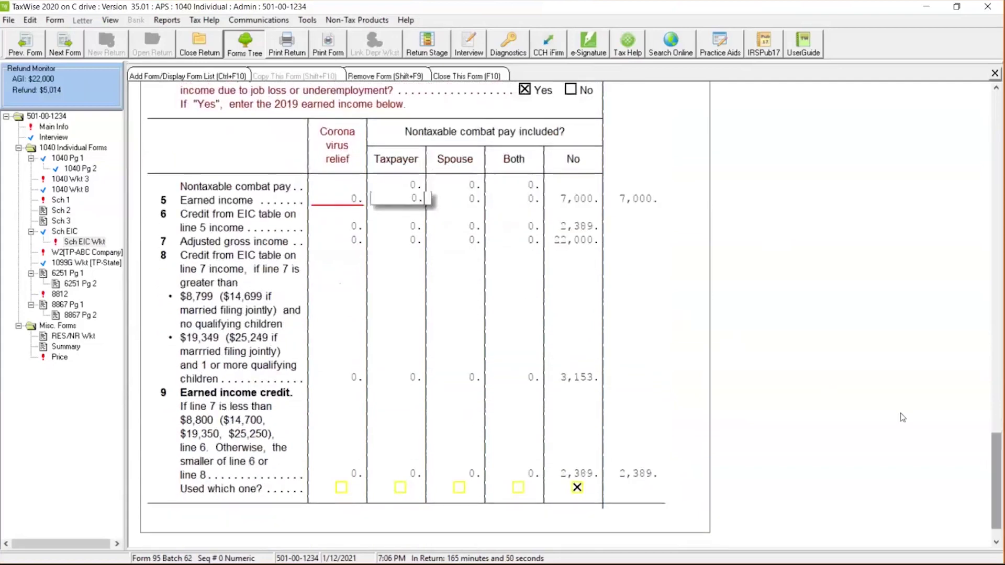
click(594, 227)
click(590, 475)
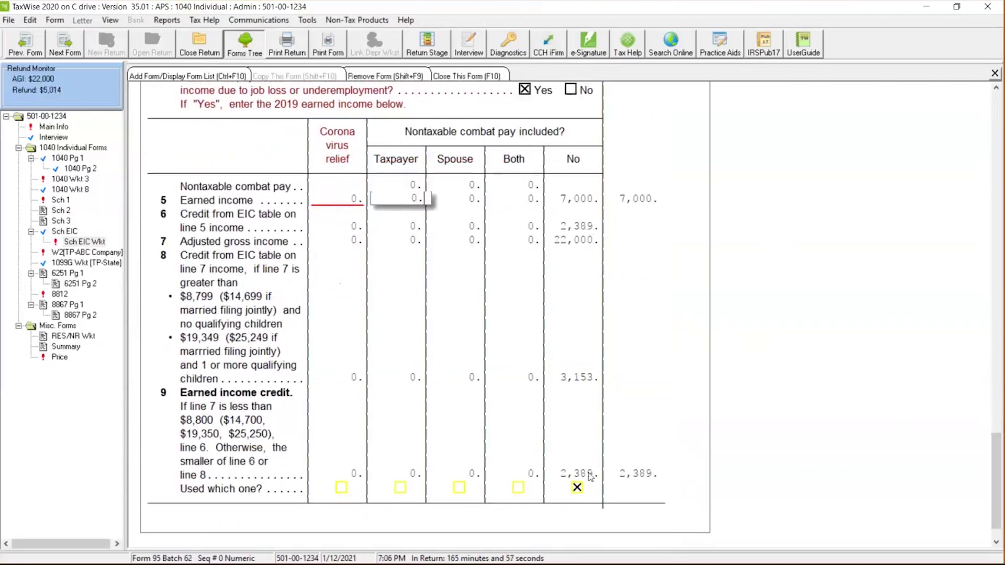
click(322, 202)
key(BackSpace)
text(25,000)
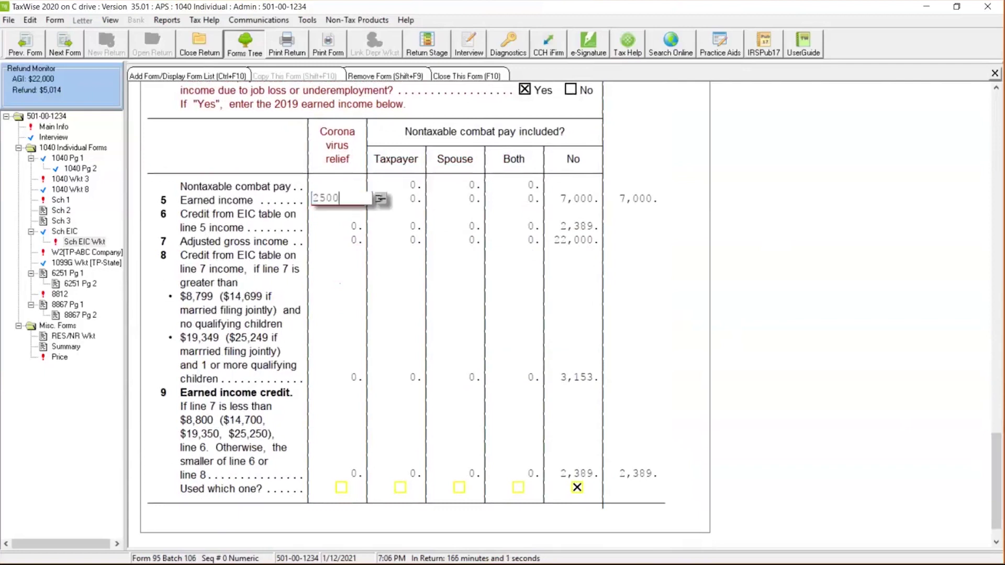
key(Return)
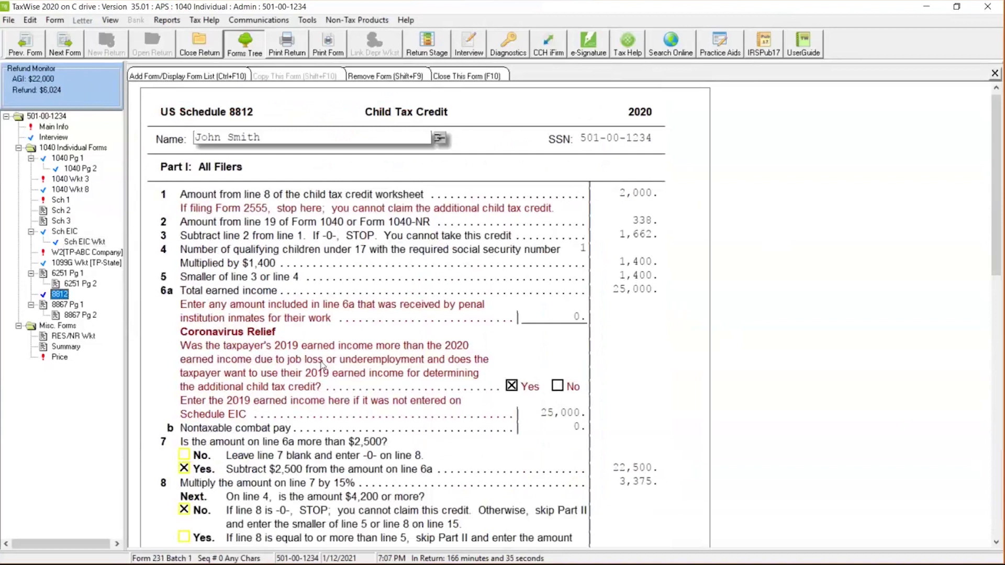
click(512, 387)
click(511, 385)
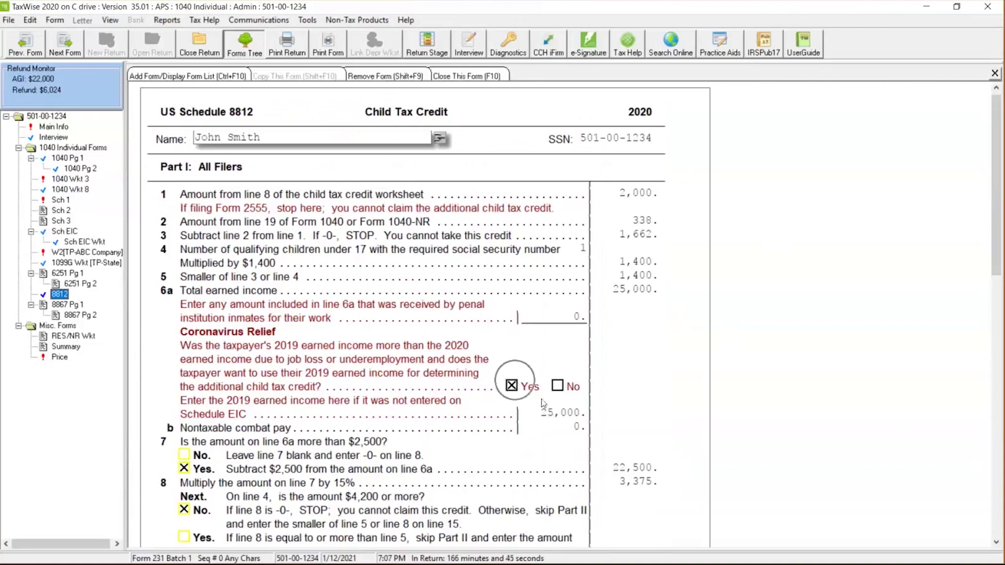
click(558, 418)
drag(1000, 250, 1000, 336)
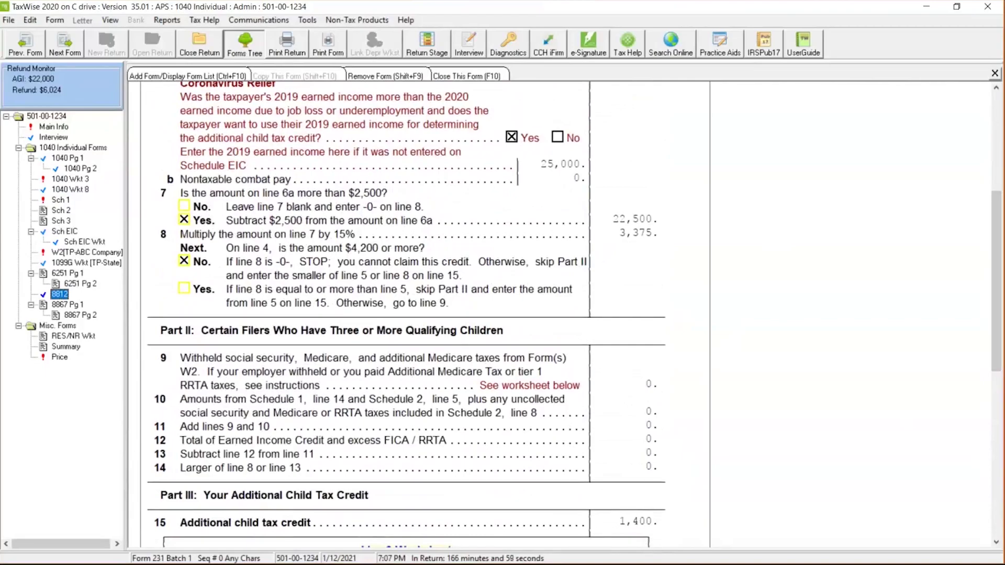